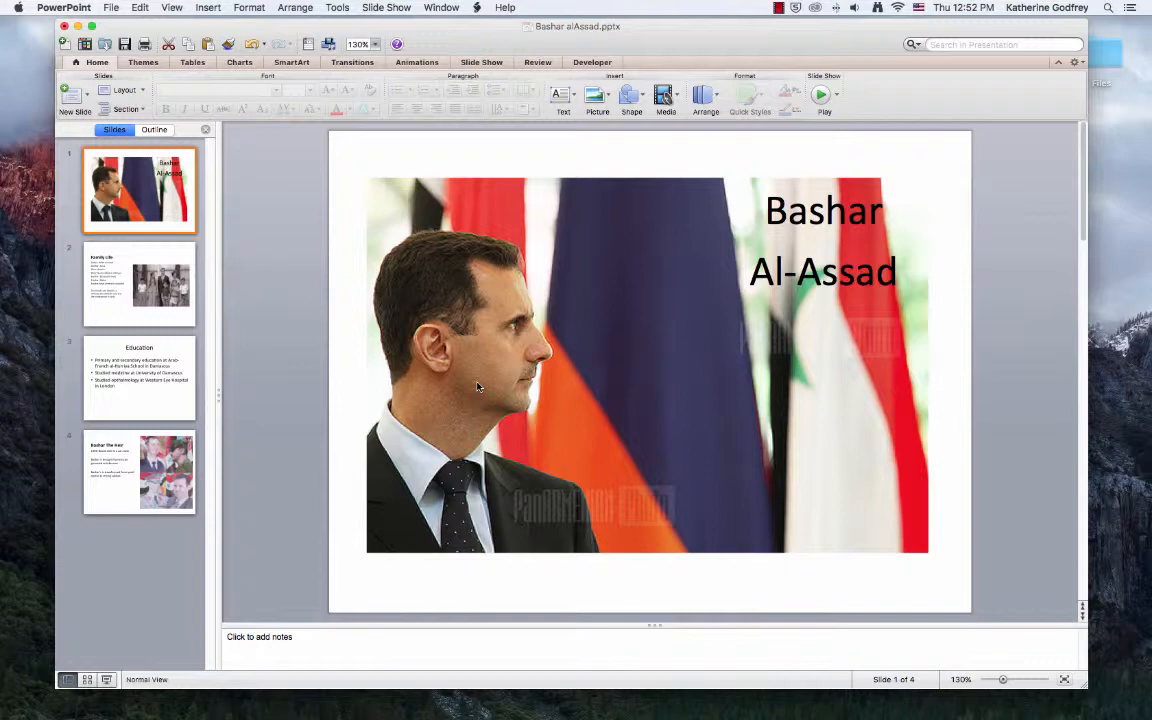
Step: Look through the presentation's Family Life, Education and Bashar The Heir slides, finishing back on the title slide
{"action": "left_click", "coordinate": [133, 265]}
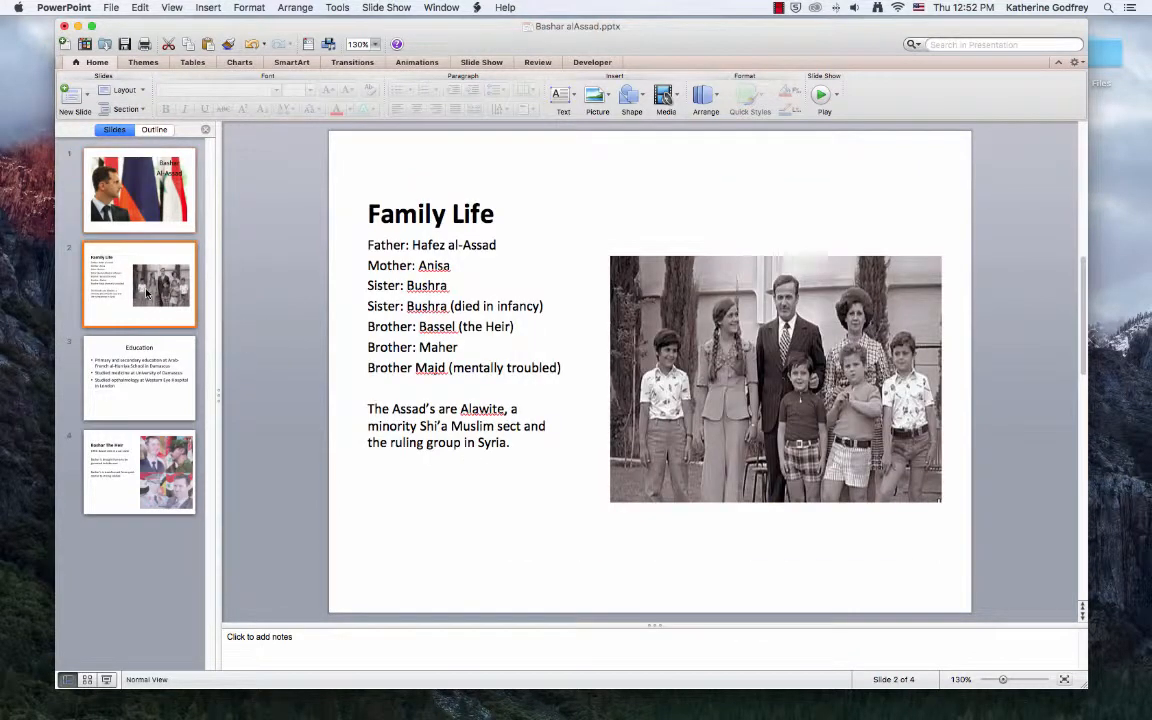
{"action": "left_click", "coordinate": [133, 384]}
{"action": "key", "text": "Down"}
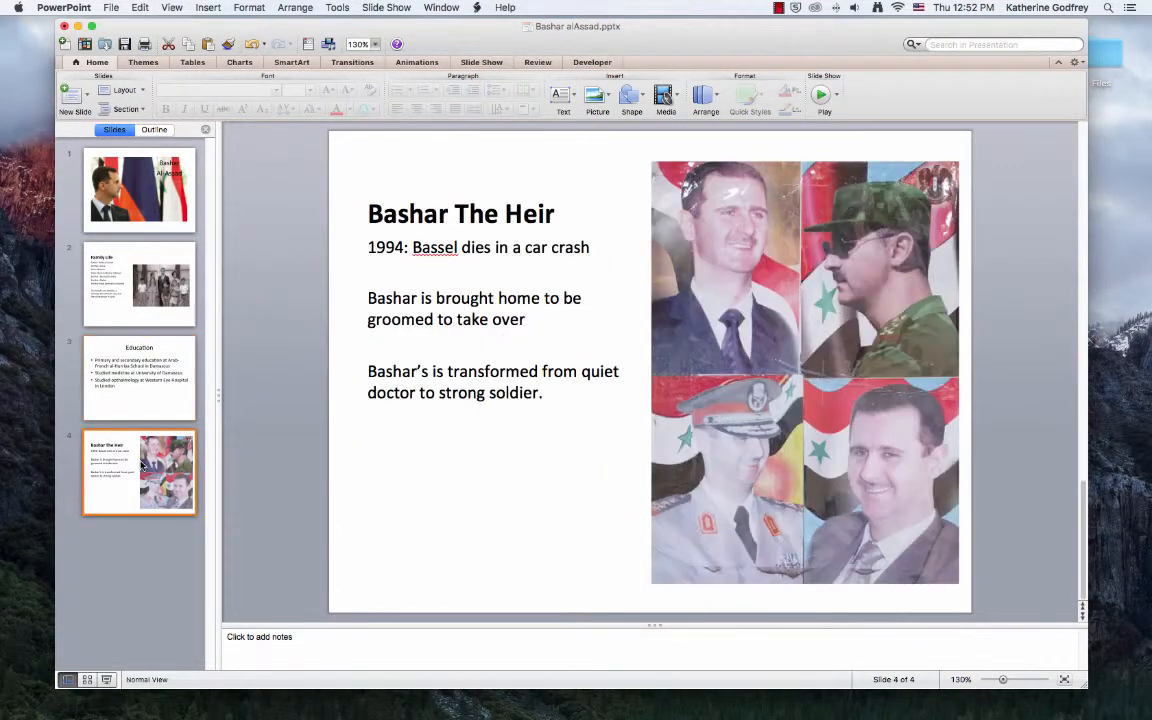
{"action": "left_click", "coordinate": [135, 201]}
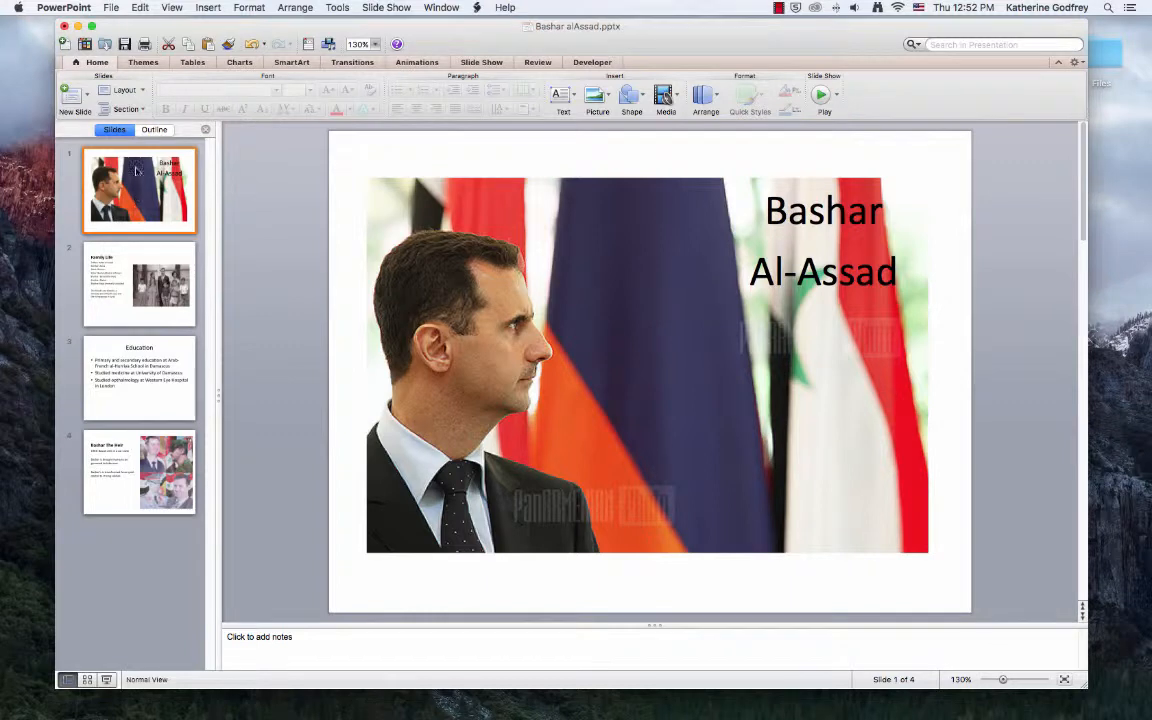
{"action": "left_click", "coordinate": [102, 63]}
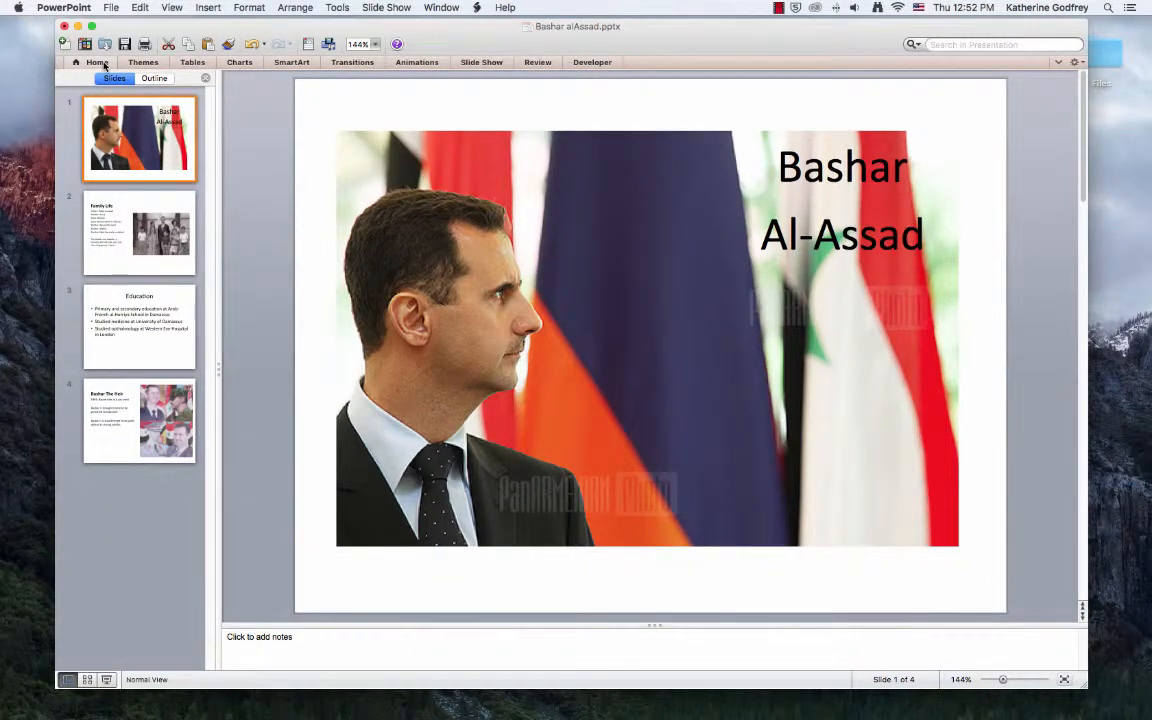
{"action": "left_click", "coordinate": [102, 63]}
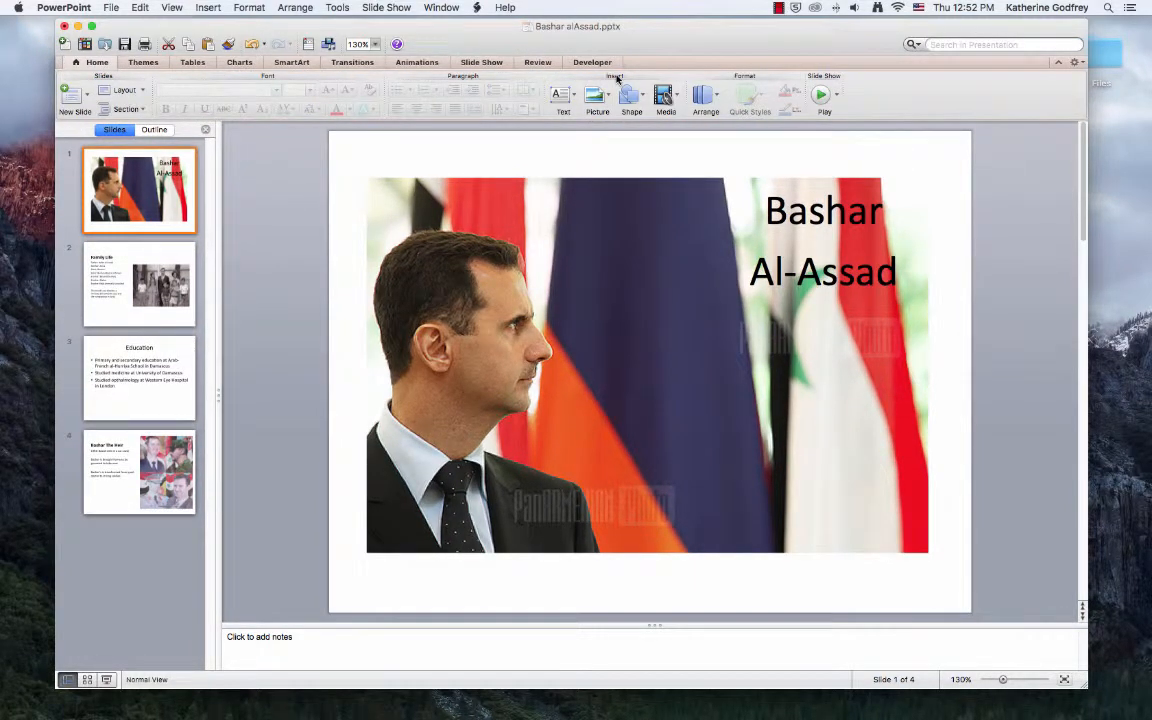
{"action": "left_click", "coordinate": [674, 104]}
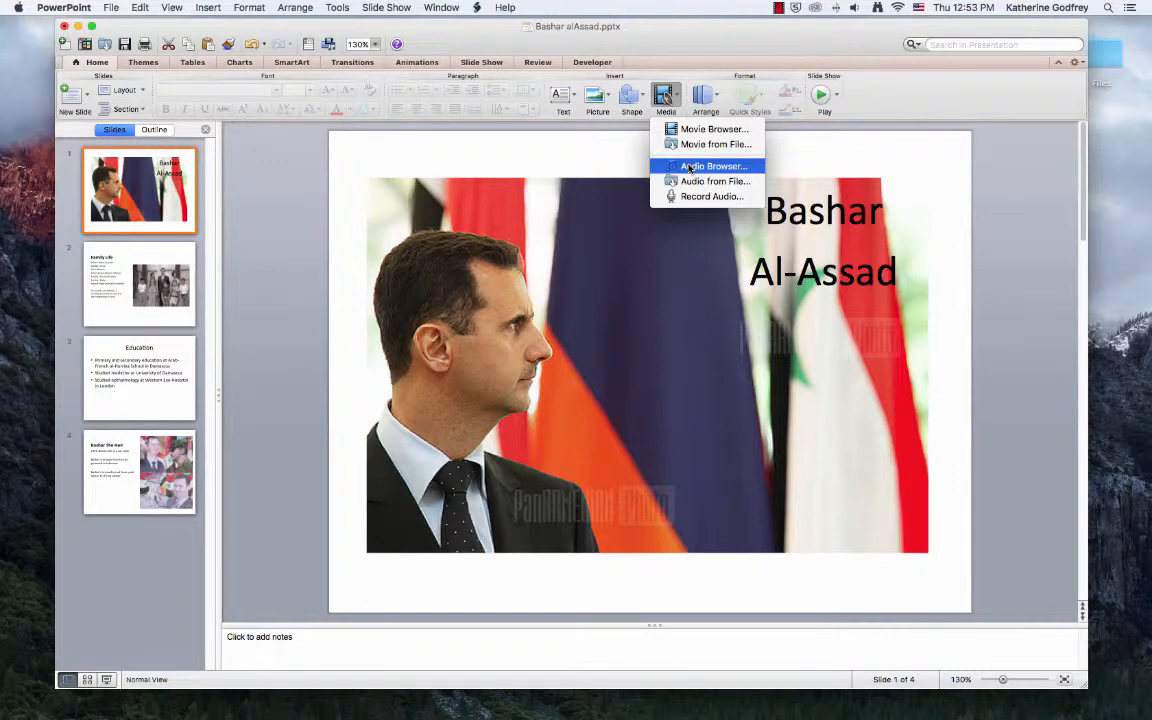
{"action": "left_click", "coordinate": [753, 184]}
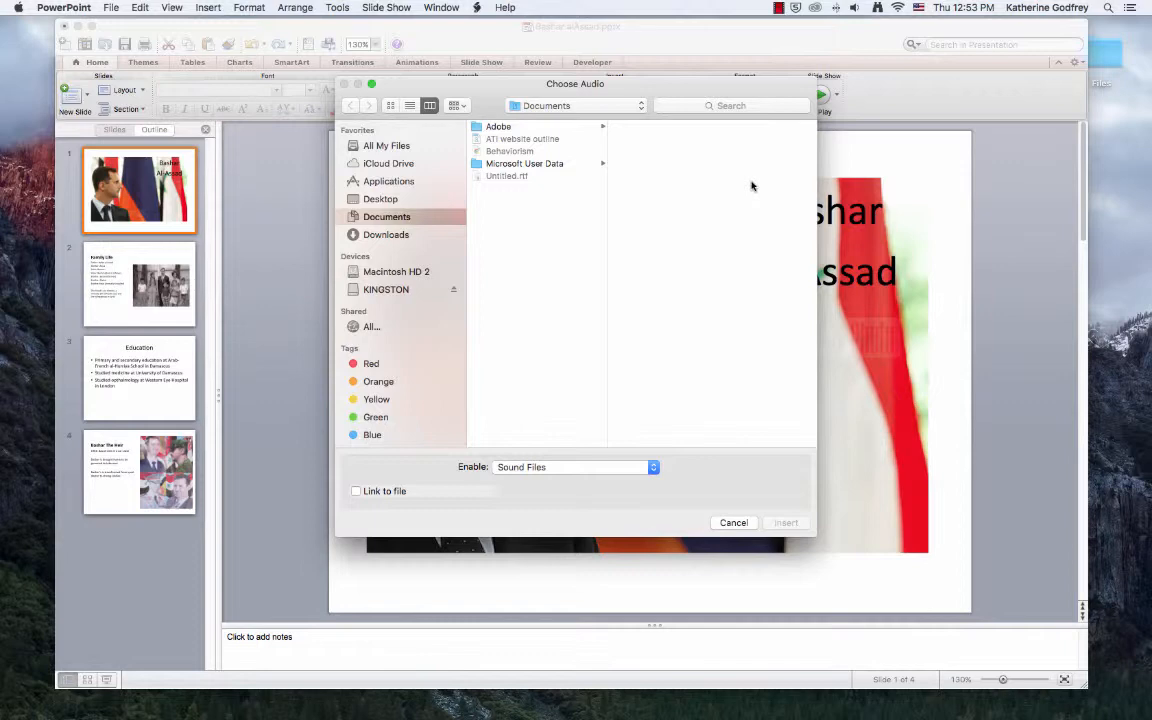
{"action": "left_click", "coordinate": [740, 523]}
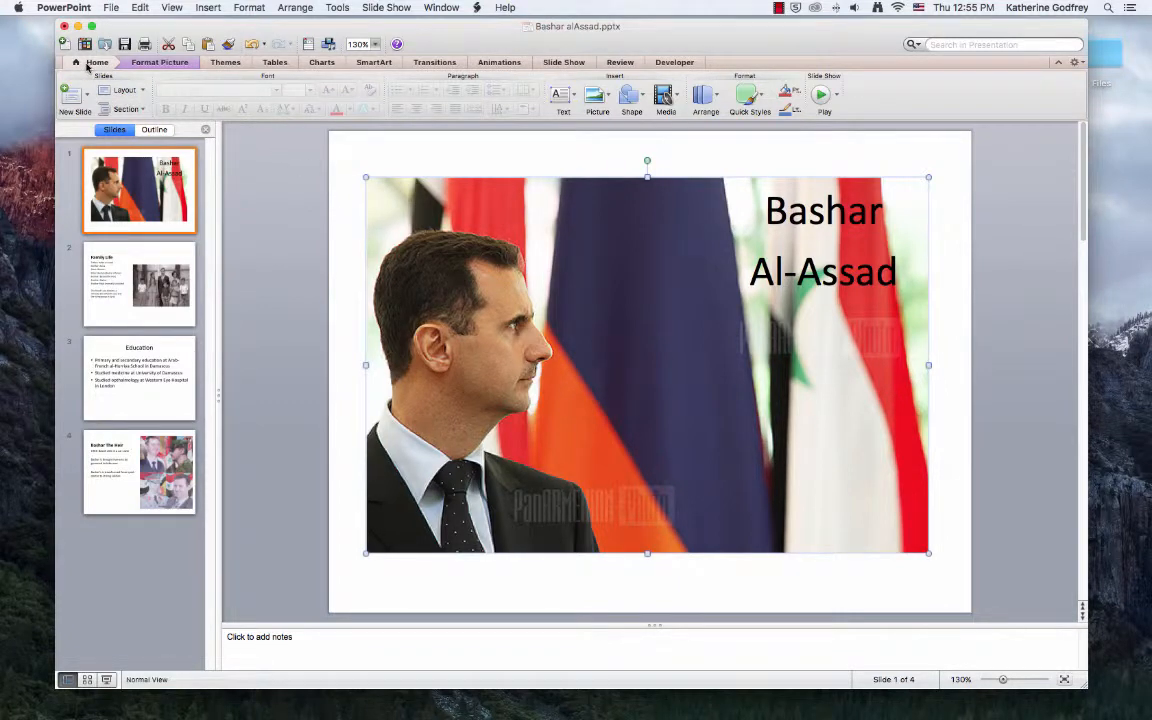
Step: Set up a new audio recording for the title slide and name it Introduction
{"action": "left_click", "coordinate": [678, 104]}
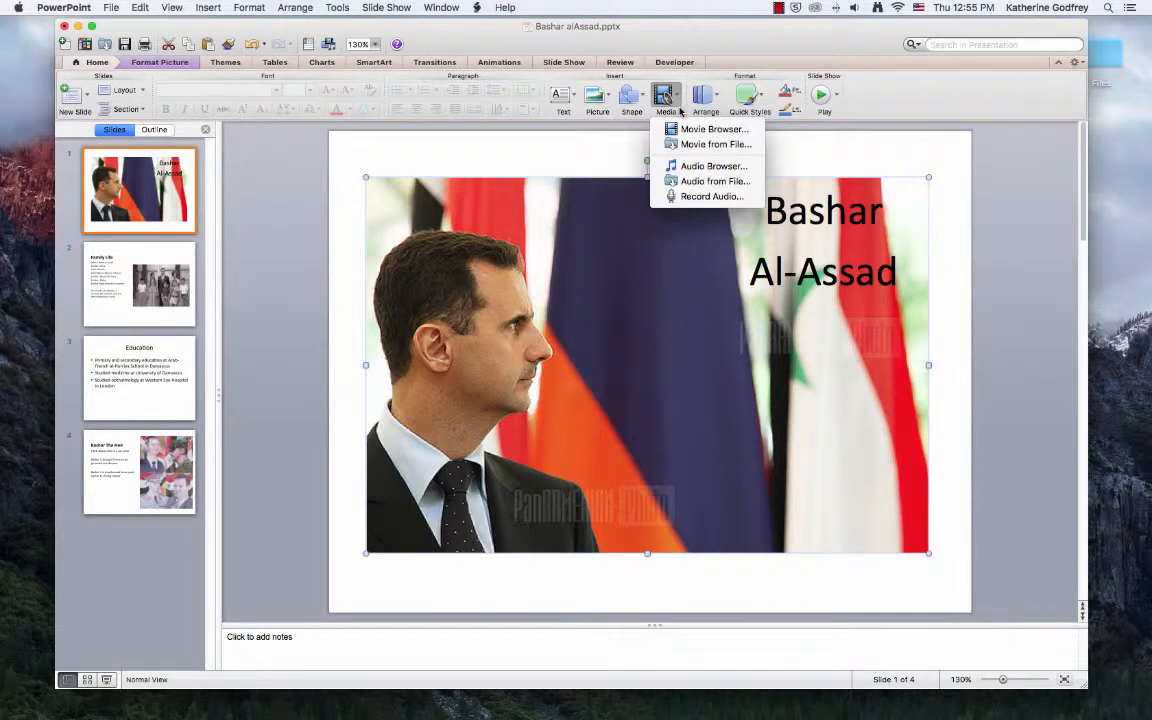
{"action": "left_click", "coordinate": [675, 197]}
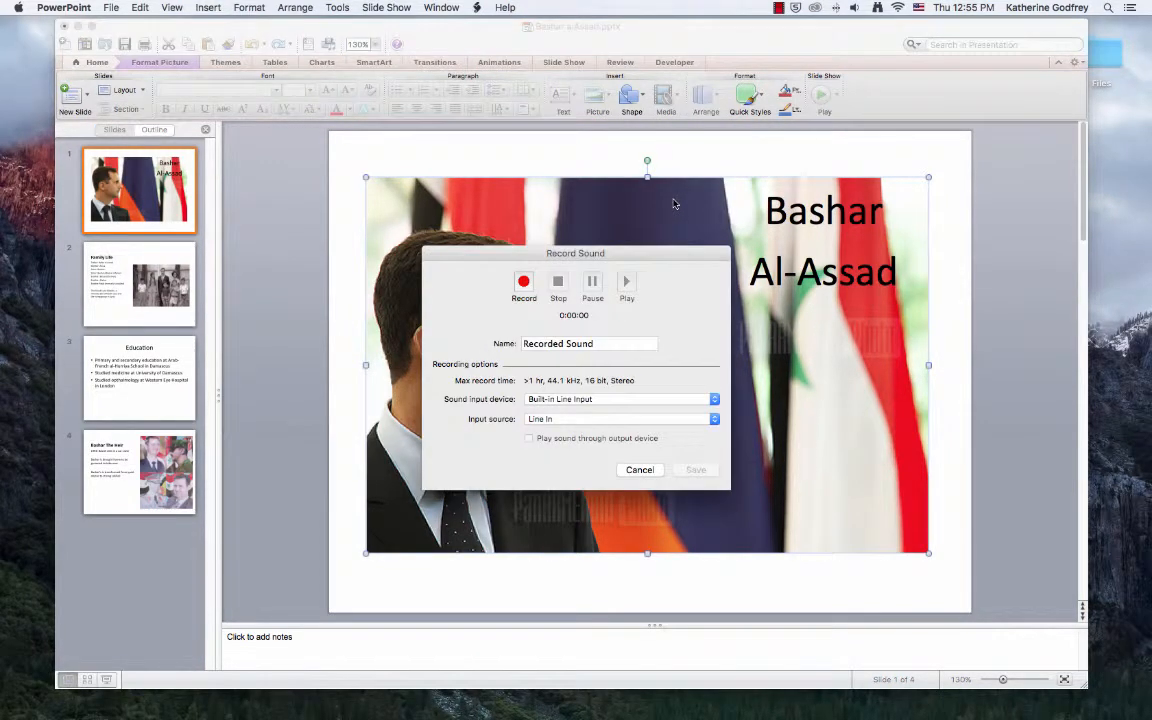
{"action": "left_click", "coordinate": [617, 343]}
{"action": "left_click", "coordinate": [617, 343]}
{"action": "left_click_drag", "start_coordinate": [617, 343], "coordinate": [492, 336]}
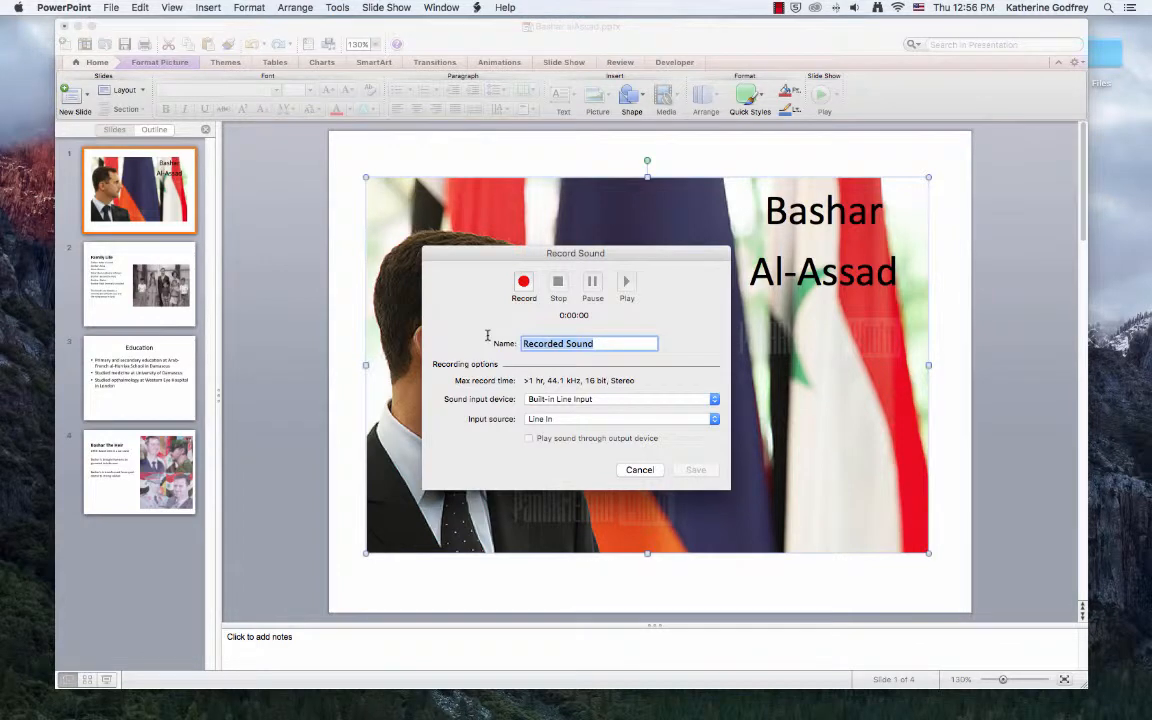
{"action": "key", "text": "BackSpace"}
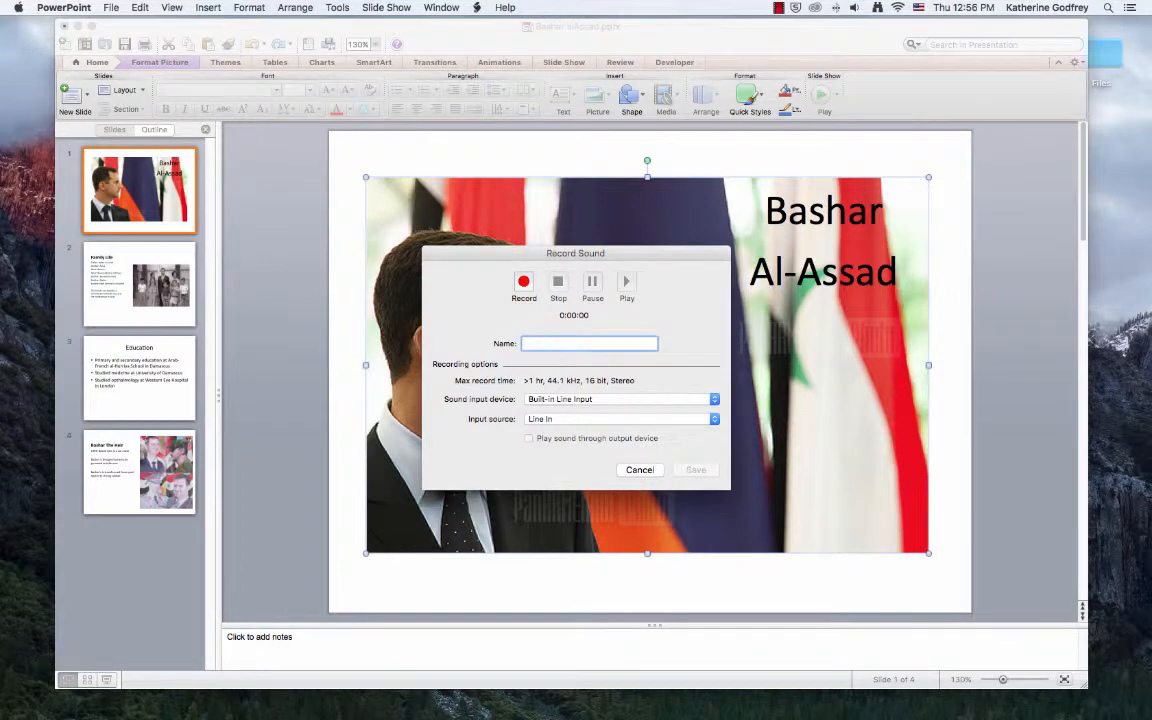
{"action": "type", "text": "Introduction"}
Step: Record about 10 seconds of narration, play it back, and save it onto the title slide
{"action": "left_click", "coordinate": [528, 285]}
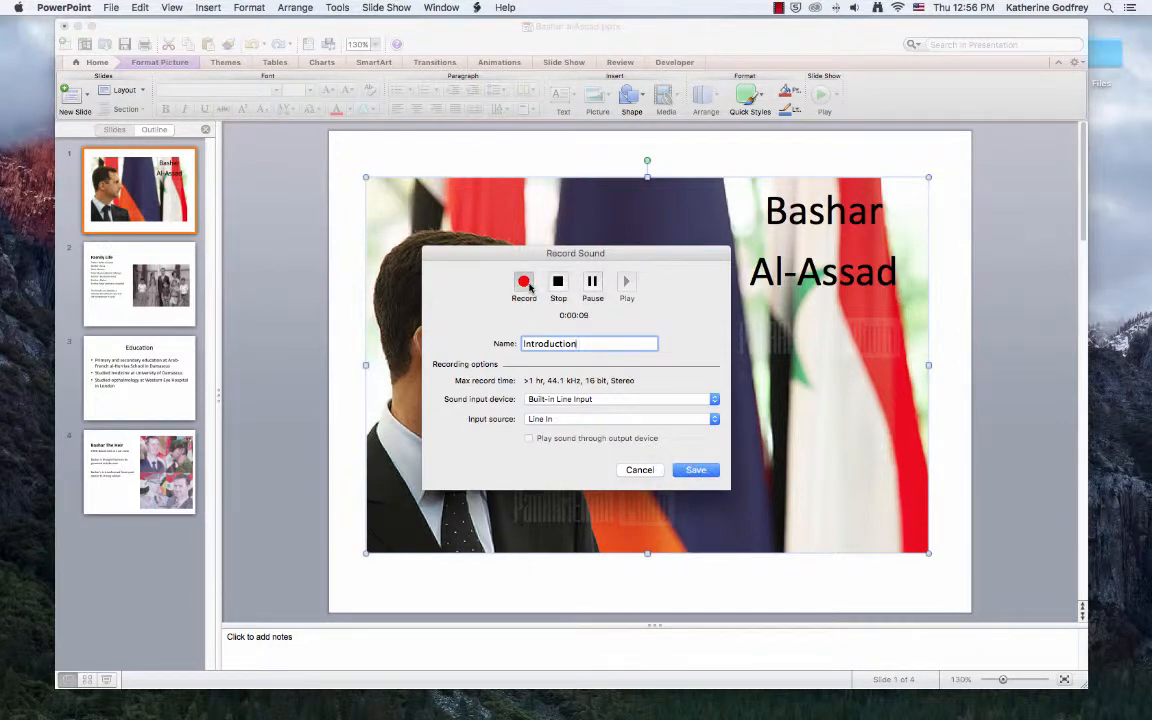
{"action": "left_click", "coordinate": [558, 285]}
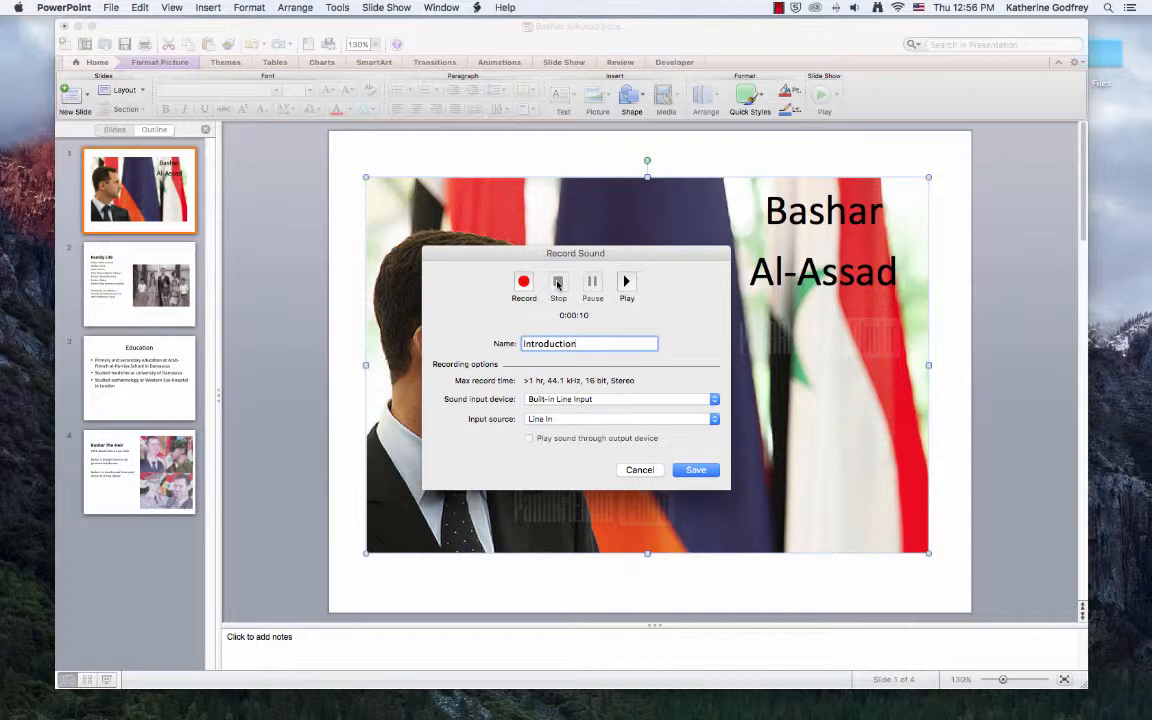
{"action": "left_click", "coordinate": [627, 284]}
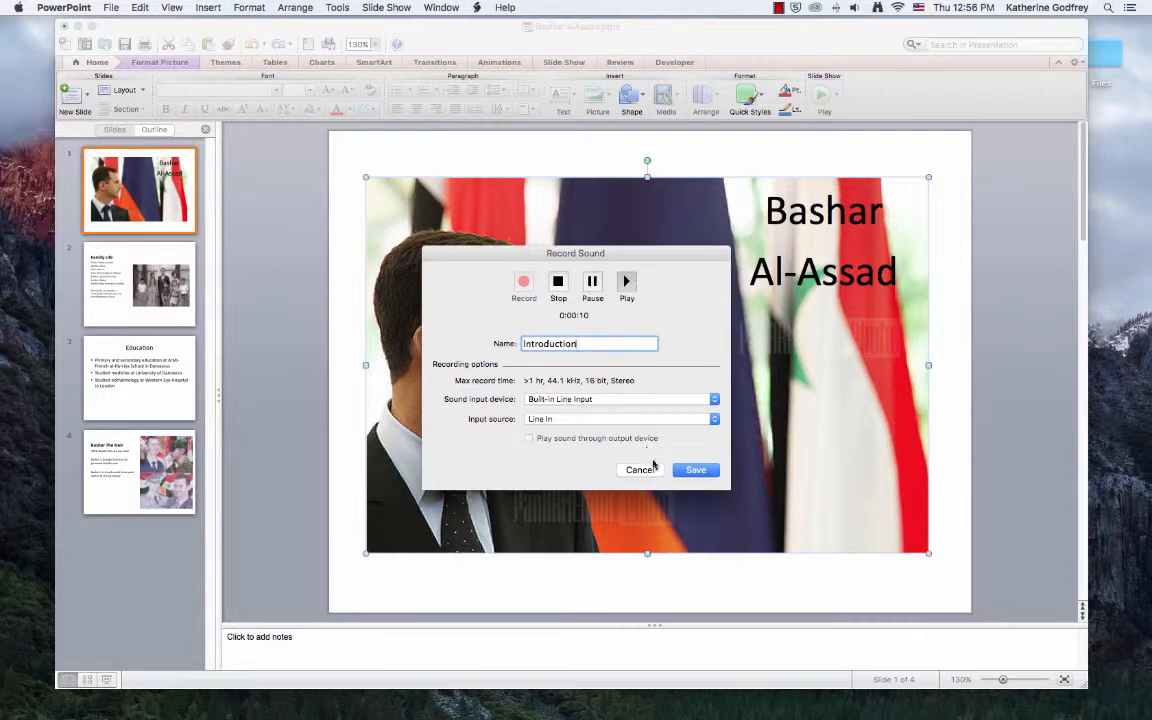
{"action": "left_click", "coordinate": [695, 470]}
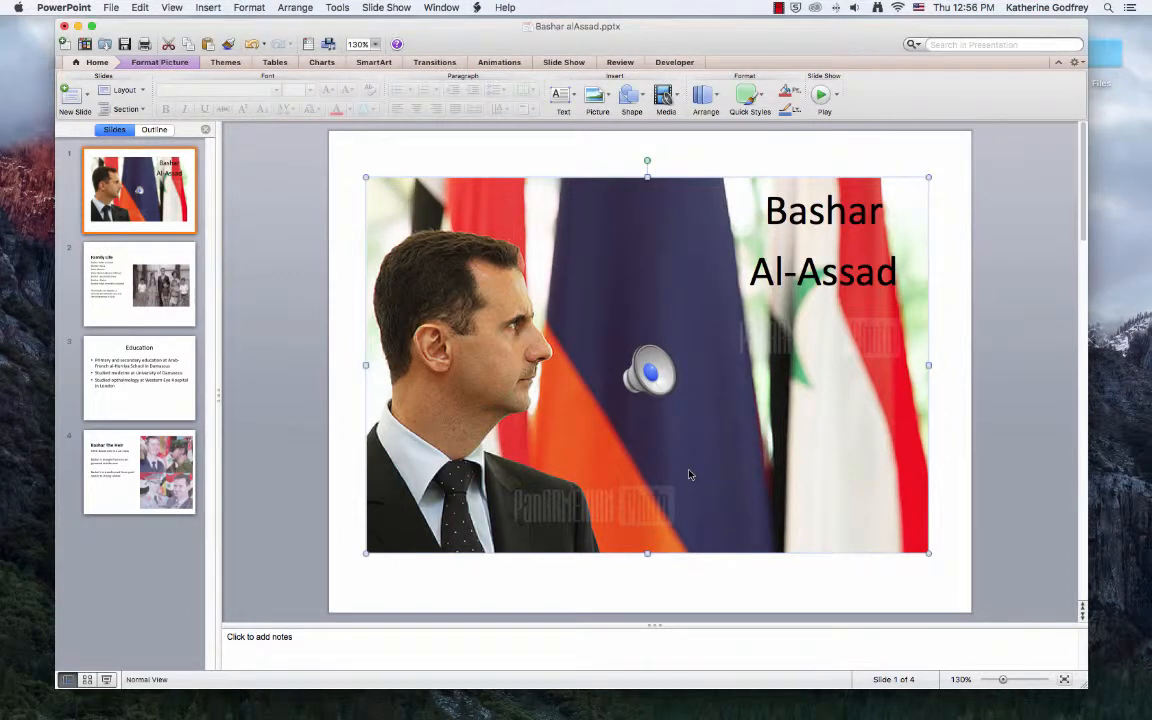
Step: Move the audio icon from the middle of the title slide to the slide's upper-left corner
{"action": "mouse_move", "coordinate": [648, 400]}
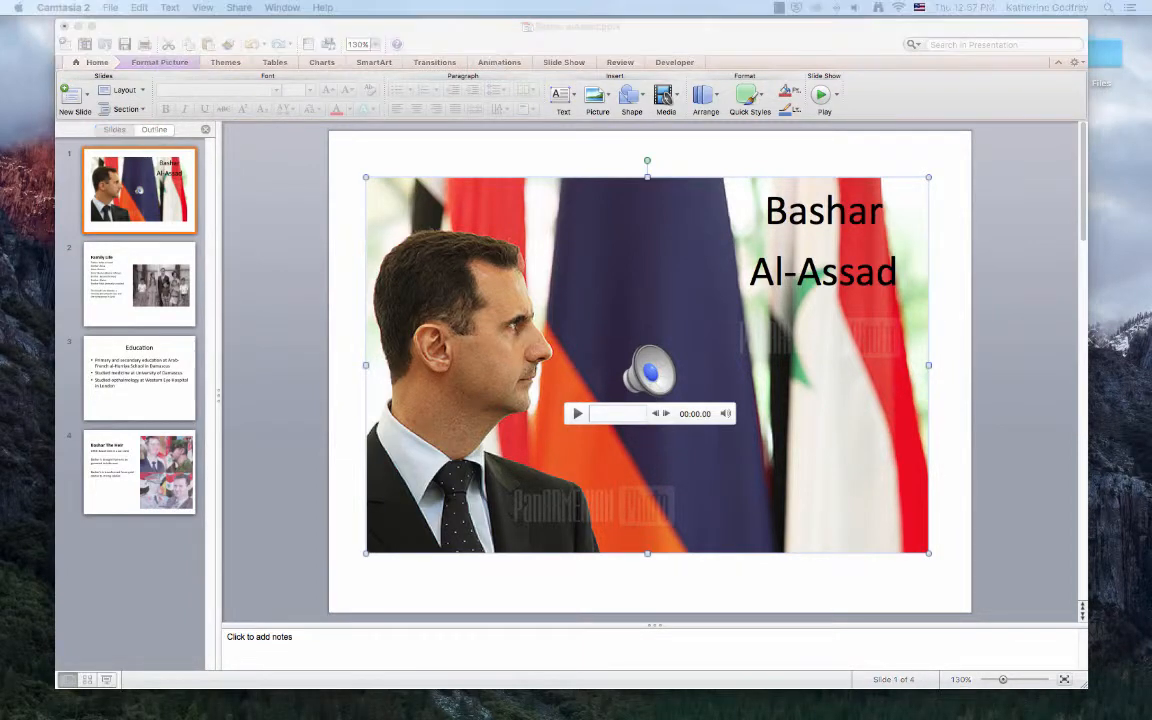
{"action": "left_click", "coordinate": [651, 376]}
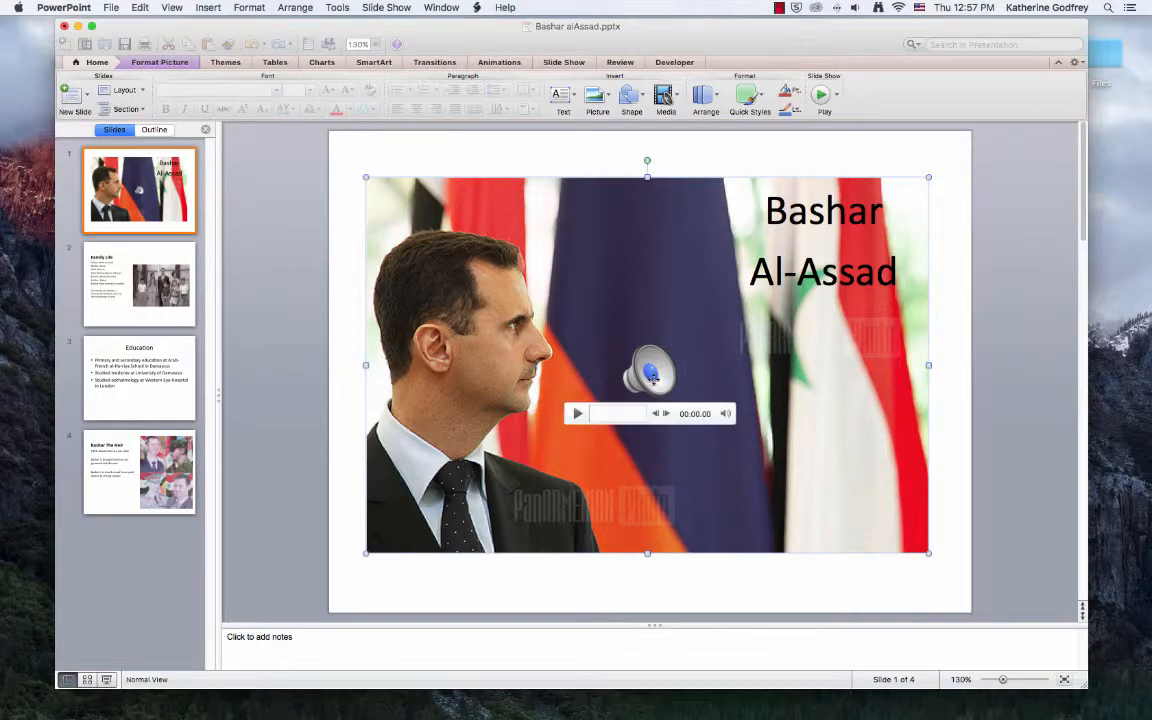
{"action": "left_click_drag", "start_coordinate": [651, 376], "coordinate": [366, 177]}
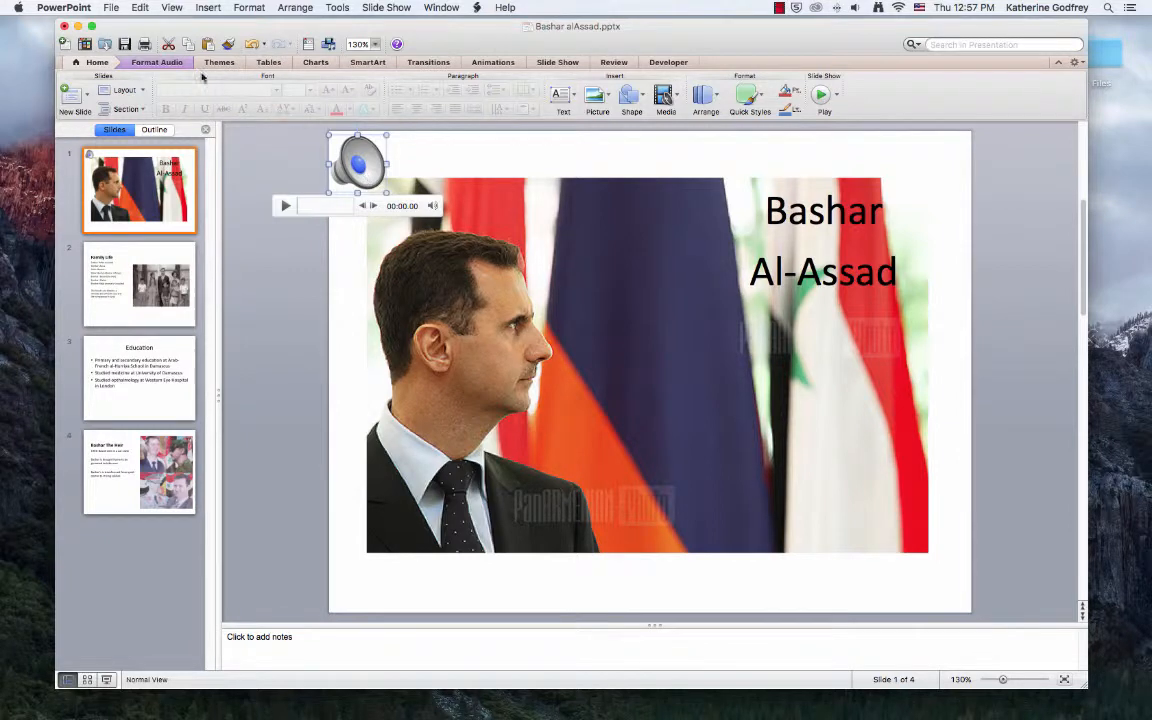
Step: Set the title slide's audio to start automatically and hide its icon during the show
{"action": "left_click", "coordinate": [160, 62]}
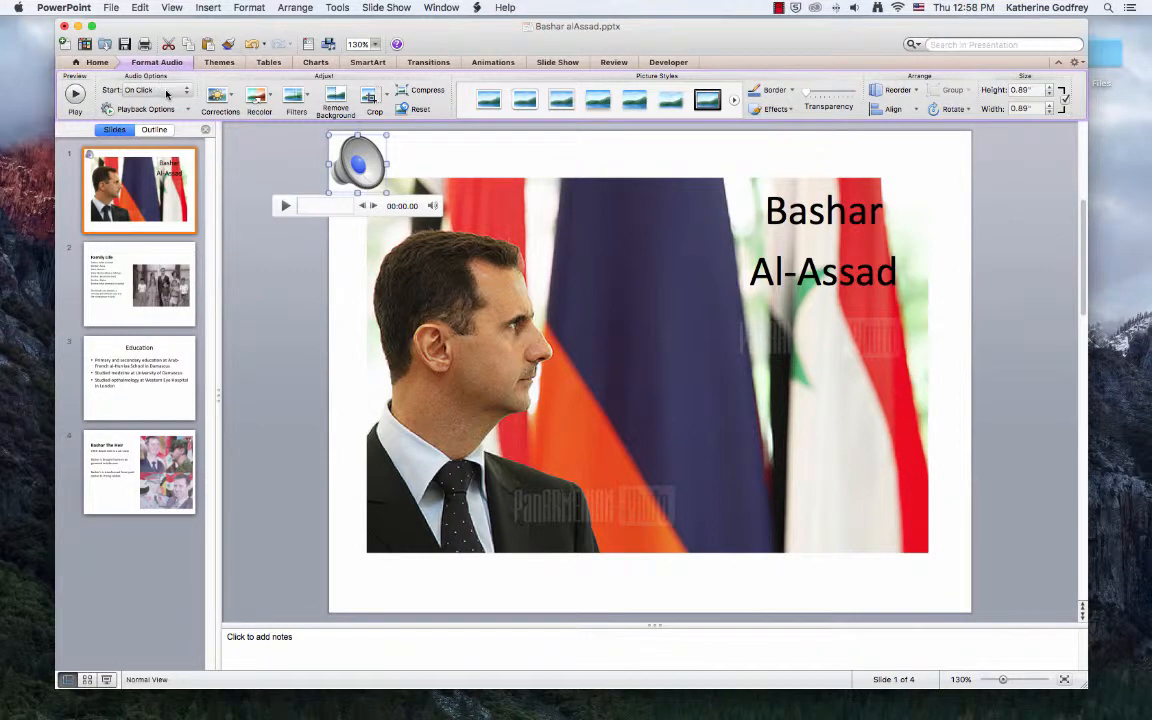
{"action": "left_click", "coordinate": [166, 93]}
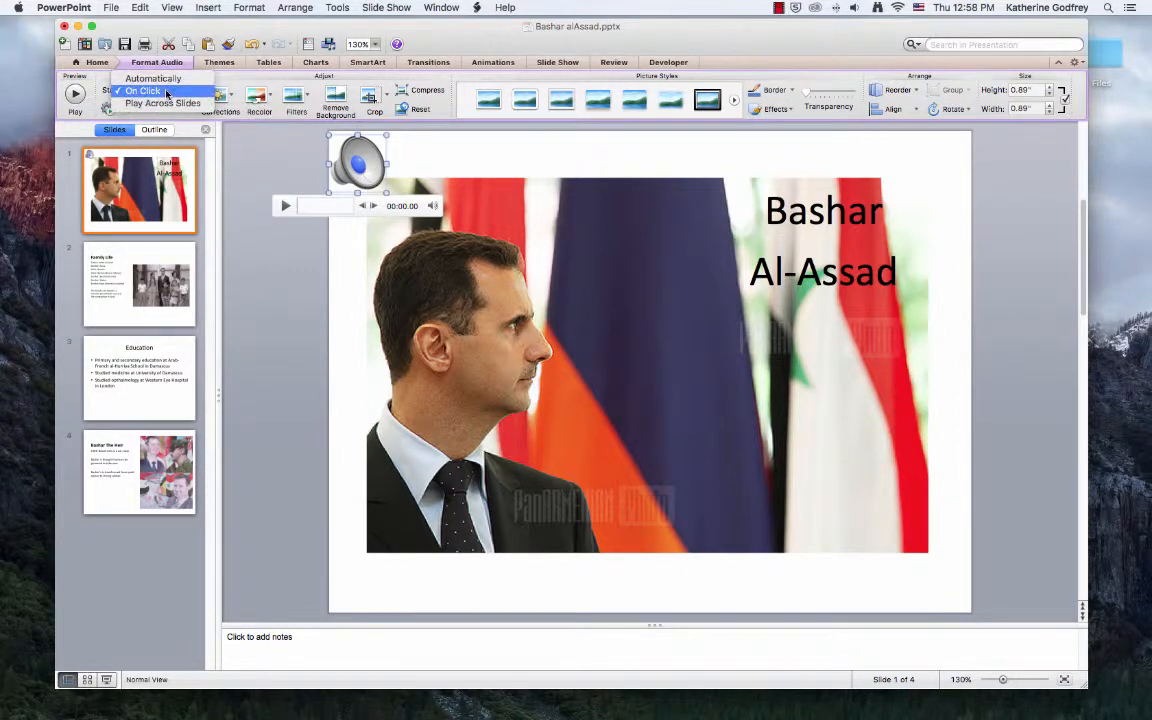
{"action": "left_click", "coordinate": [166, 79]}
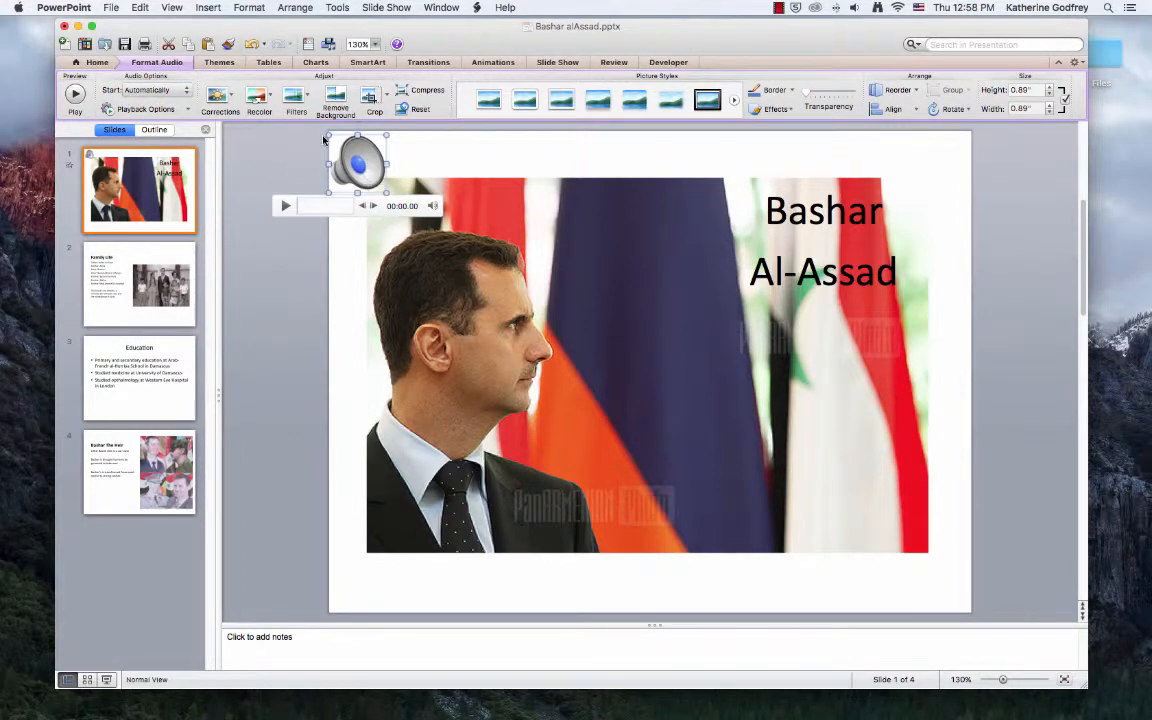
{"action": "left_click", "coordinate": [182, 111]}
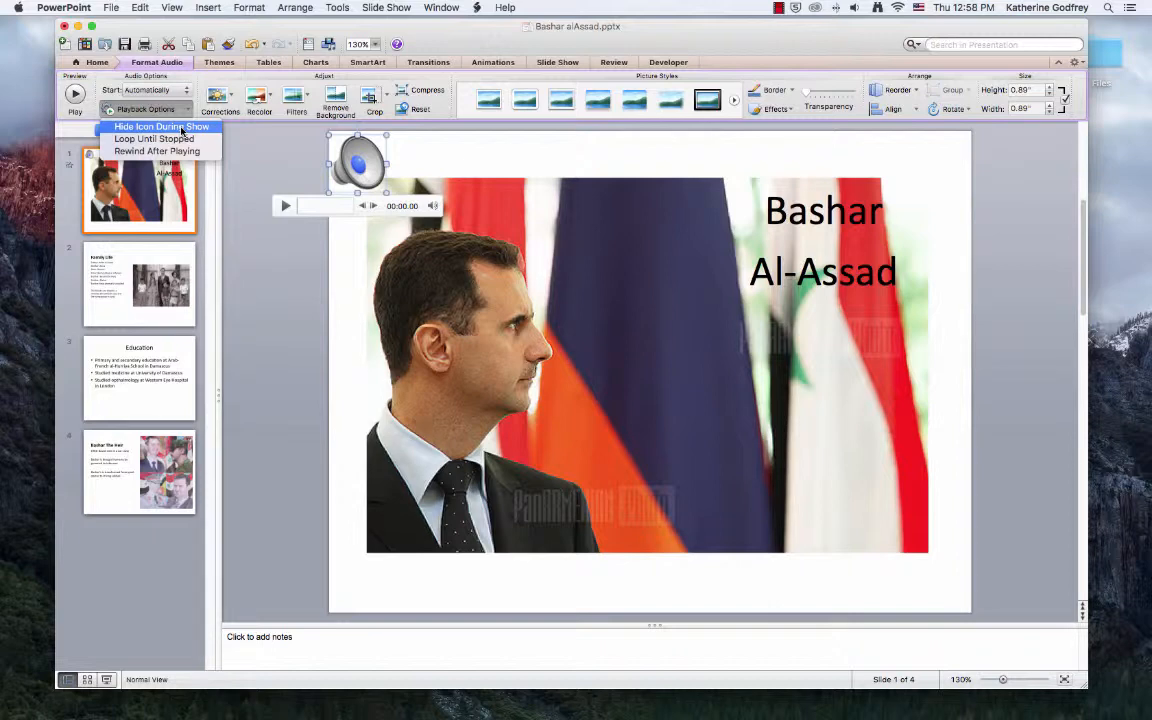
{"action": "left_click", "coordinate": [181, 128]}
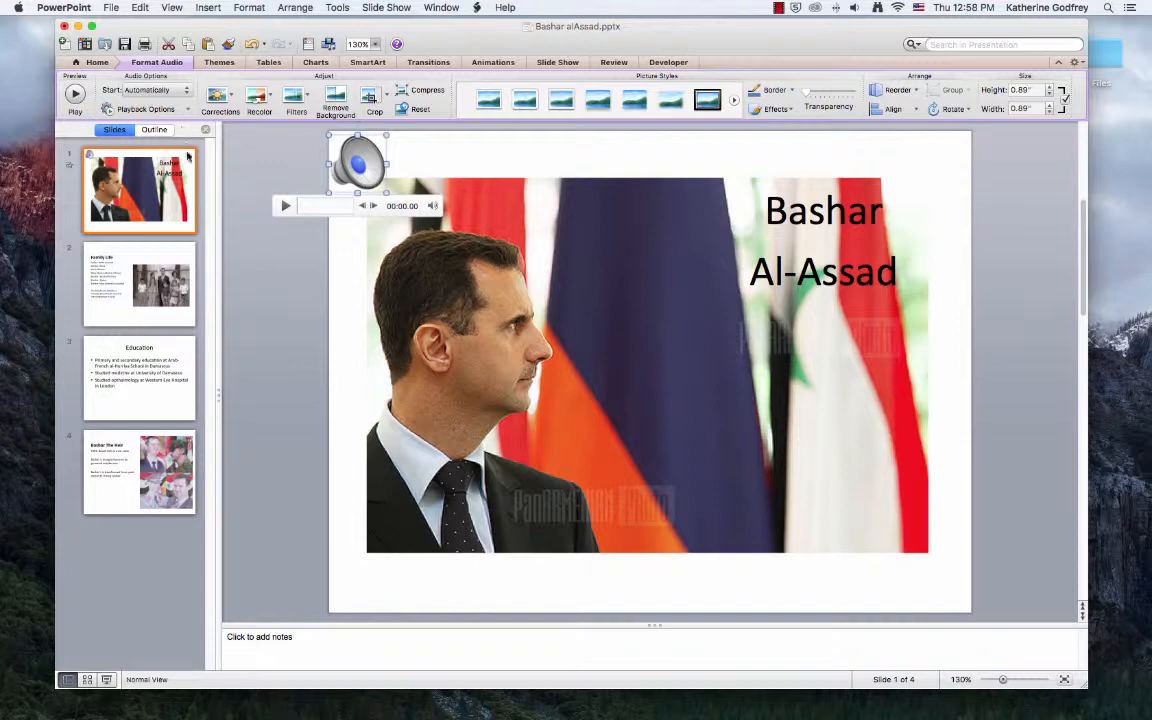
Step: Preview the title slide with its narration in the slide show, and exit the show
{"action": "left_click", "coordinate": [107, 680]}
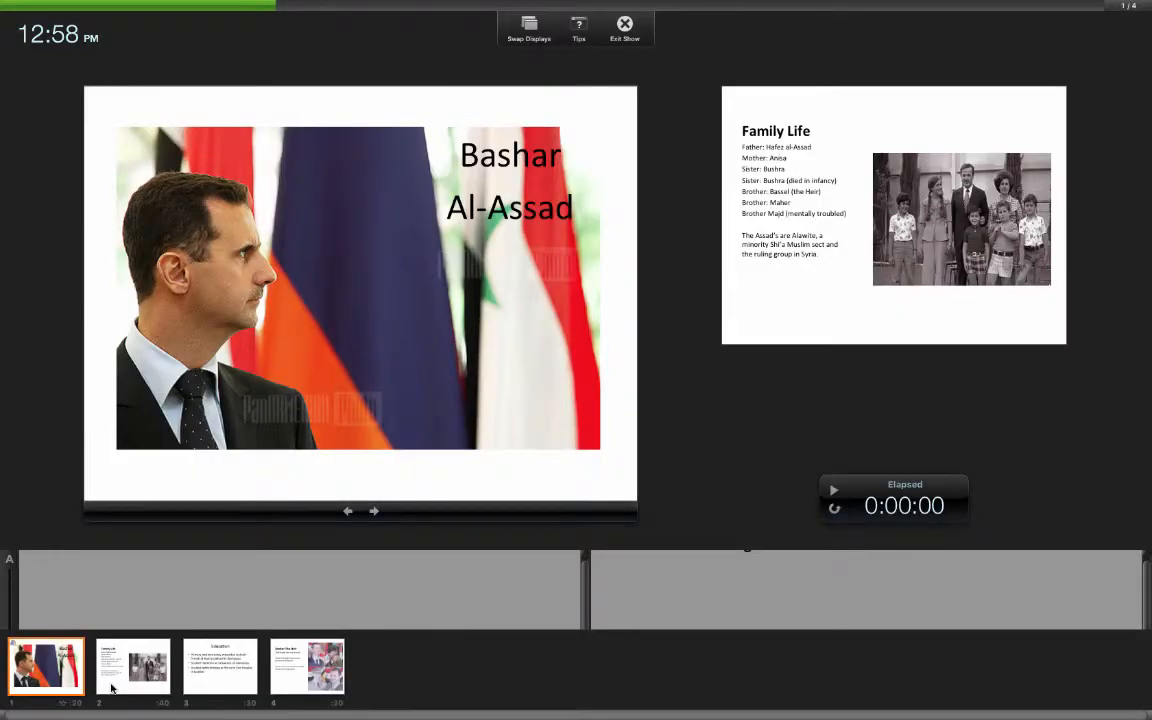
{"action": "key", "text": "Escape"}
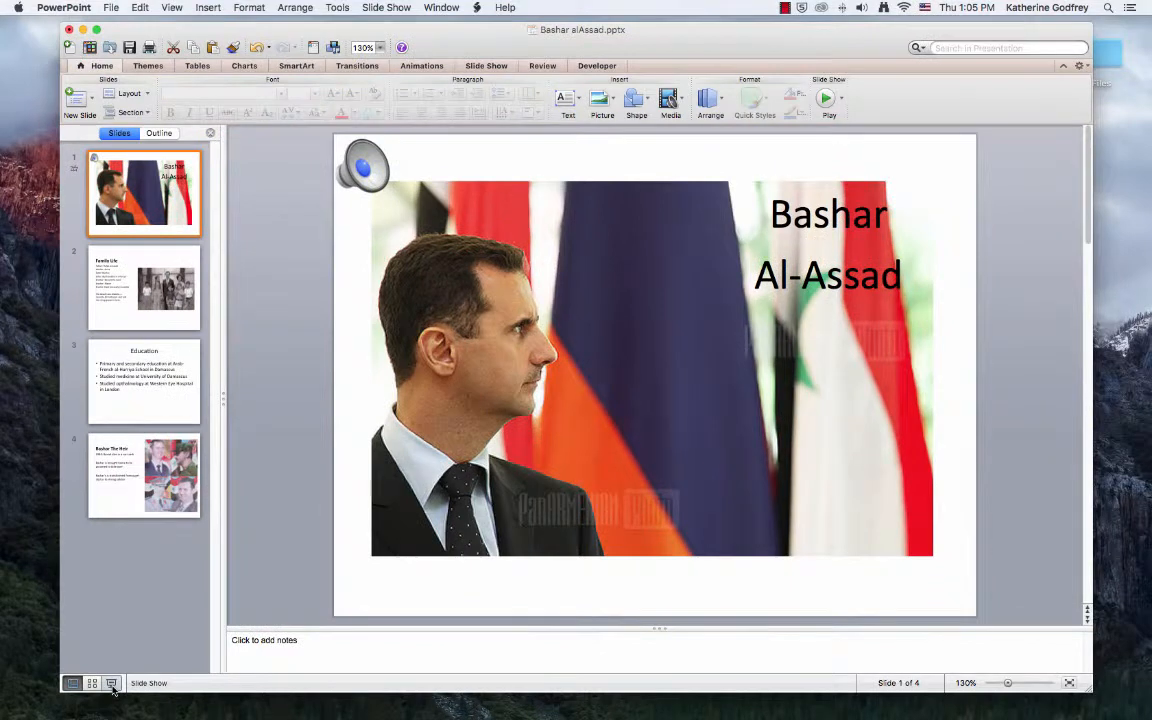
Step: Go to the Education slide
{"action": "left_click", "coordinate": [100, 400]}
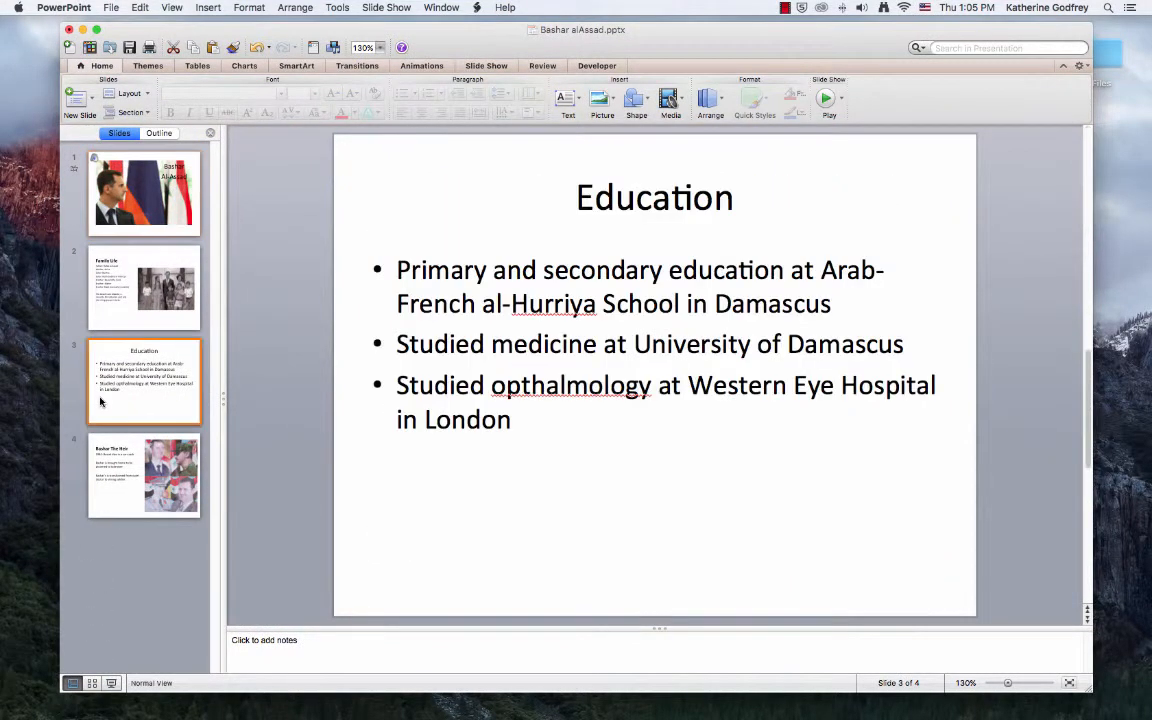